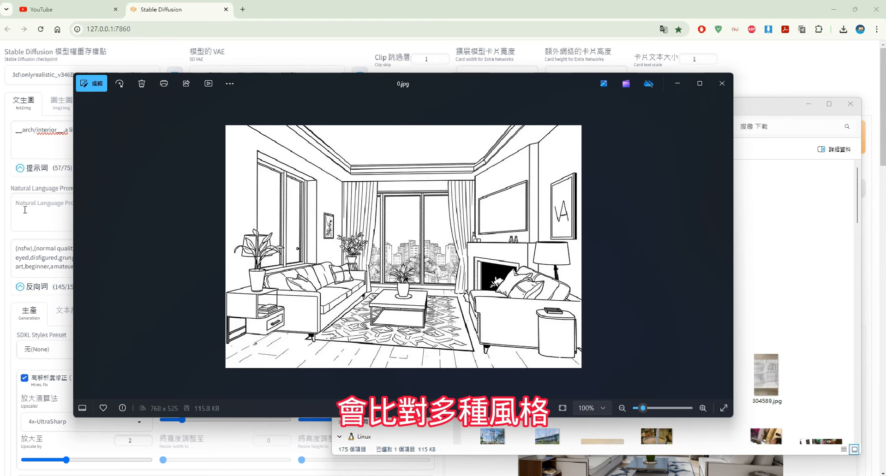
- Bring the browser forward and look through the JJs interior LoRA models filtered by arch\sd1.5\JJsSD1_5室
click(7, 217)
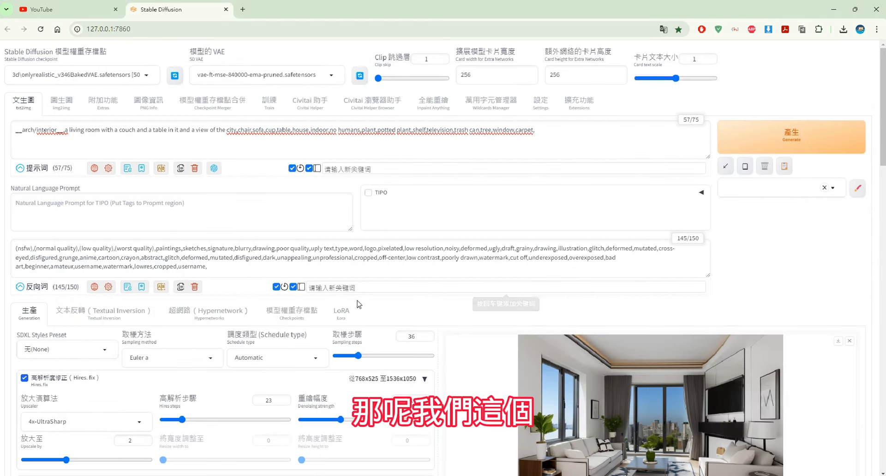
click(342, 312)
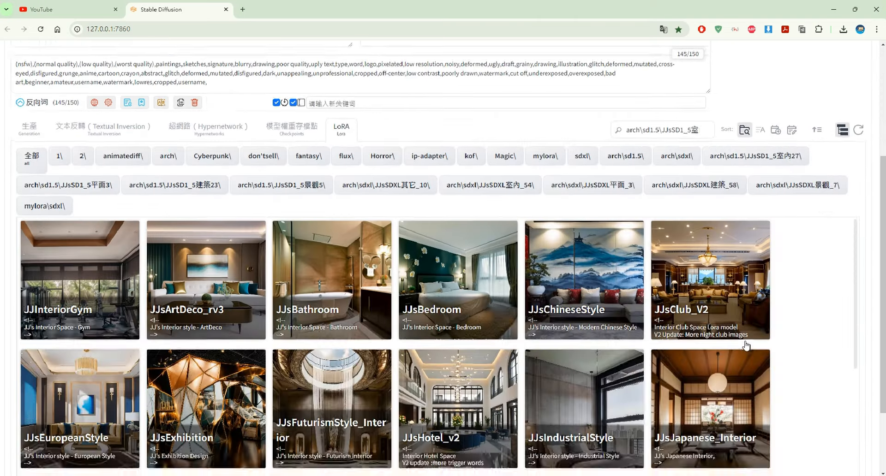
scroll(745, 345, down, 2)
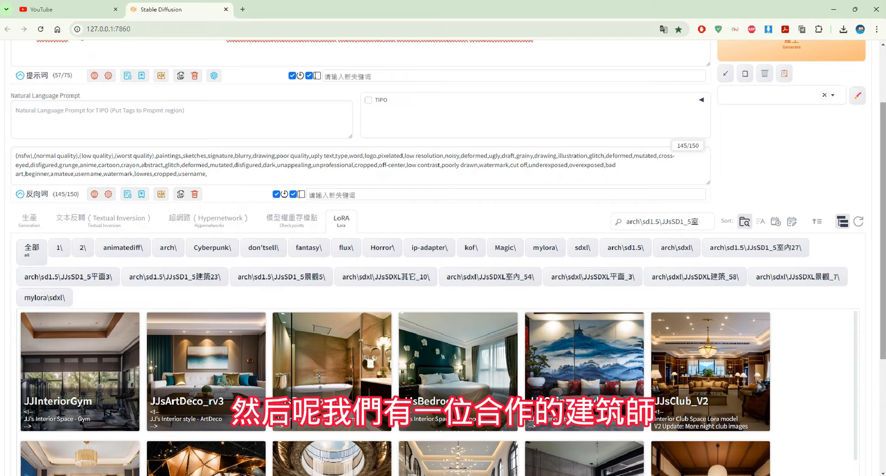
scroll(745, 345, down, 3)
scroll(481, 221, down, 2)
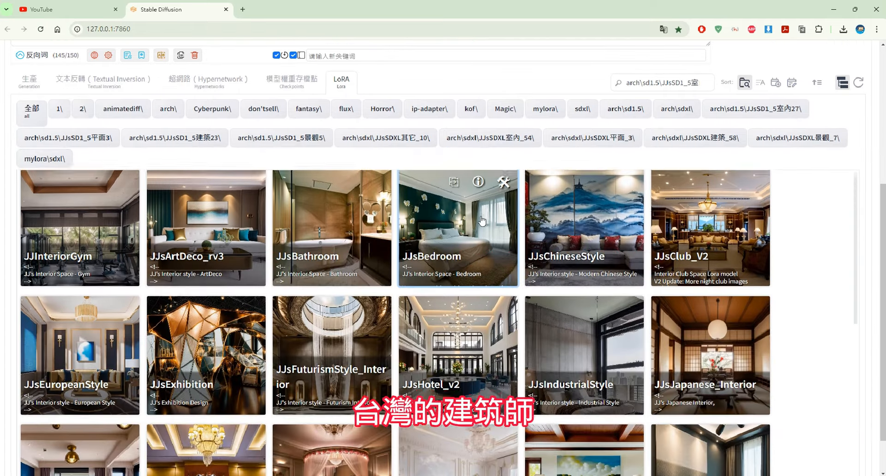
scroll(481, 220, up, 1)
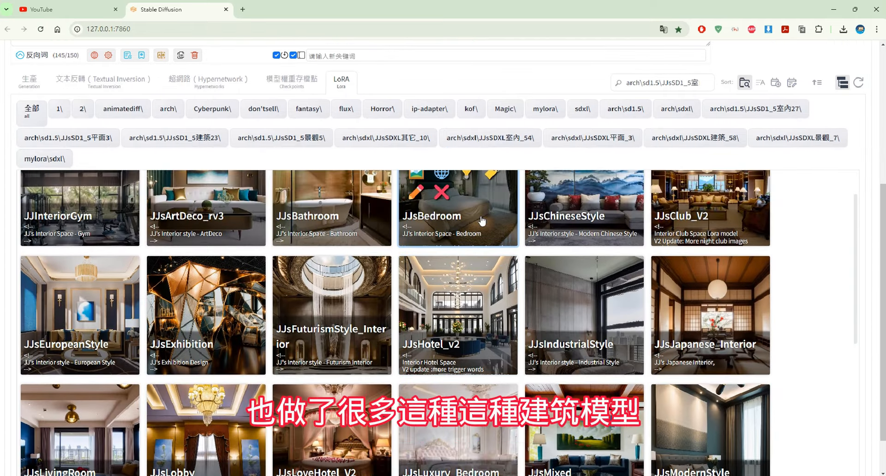
scroll(481, 220, down, 3)
scroll(481, 220, up, 3)
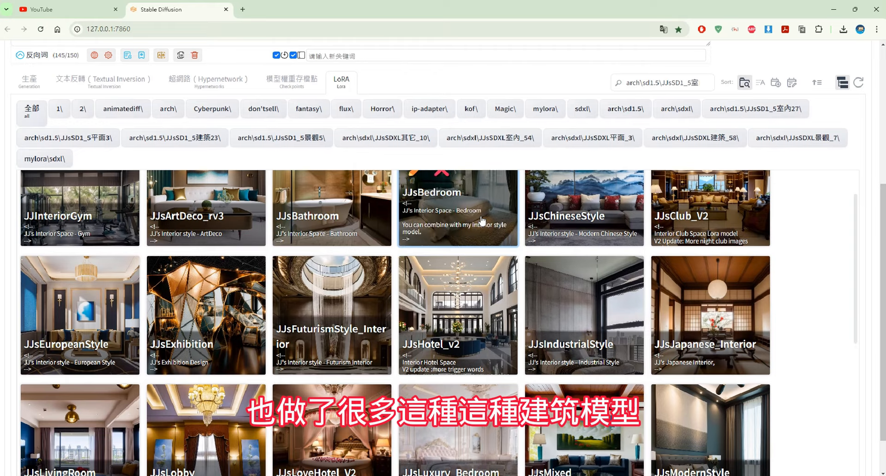
scroll(481, 220, down, 5)
scroll(481, 221, up, 6)
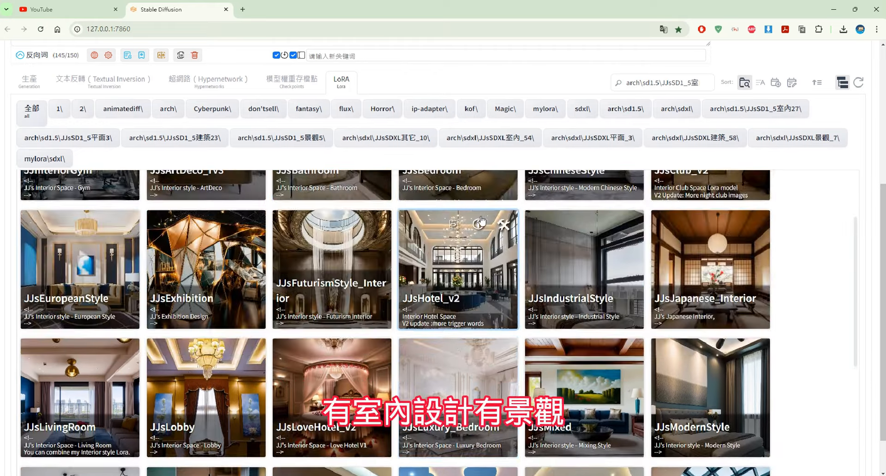
scroll(481, 220, up, 1)
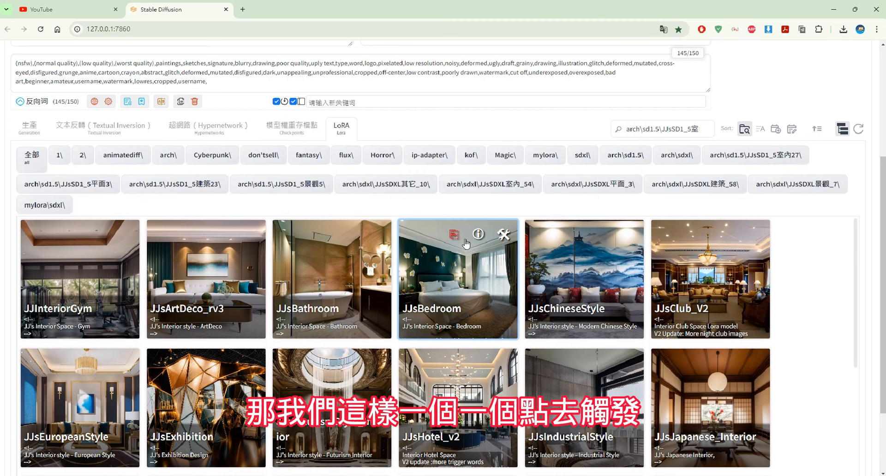
scroll(447, 262, up, 2)
scroll(447, 262, up, 2)
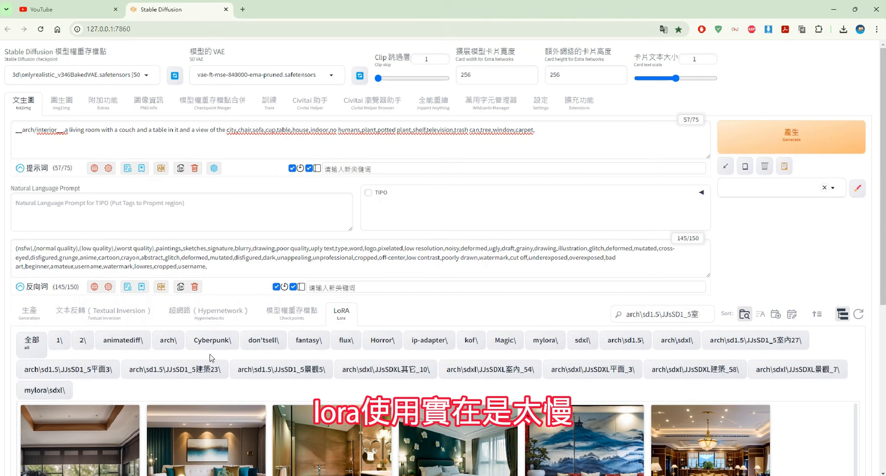
scroll(28, 318, down, 5)
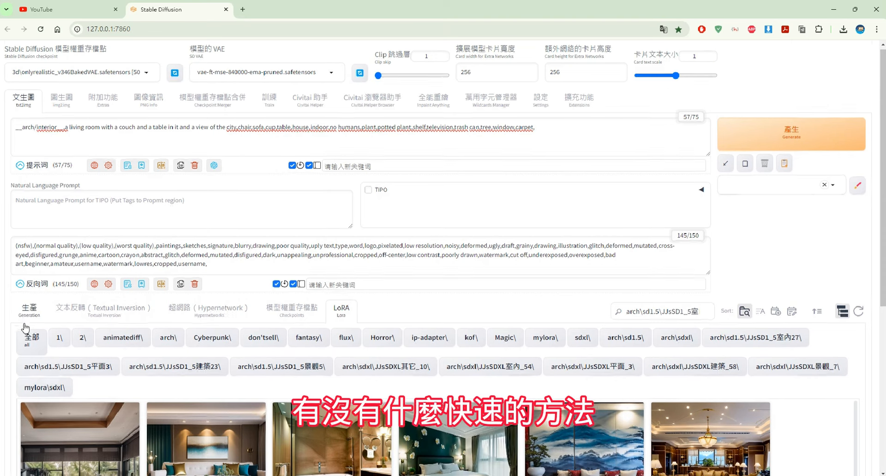
scroll(26, 327, up, 5)
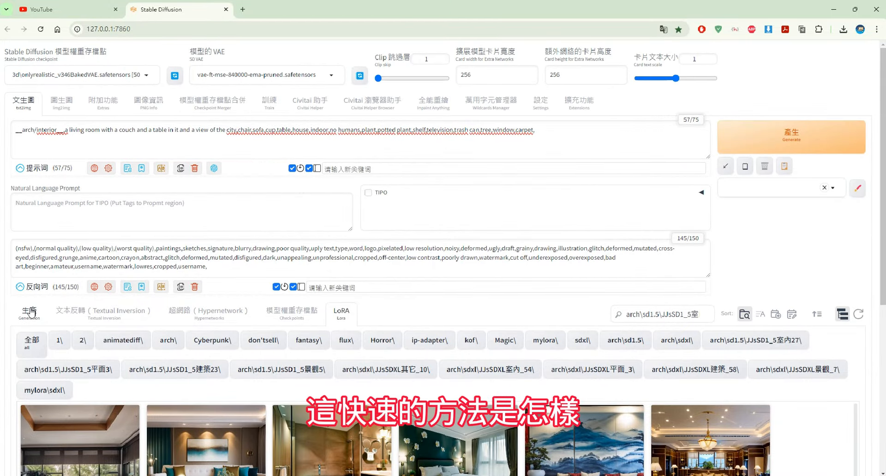
- Examine the __arch/interior__ wildcard file in the Wildcards Manager, highlighting its name and its art deco LoRA entry
click(30, 312)
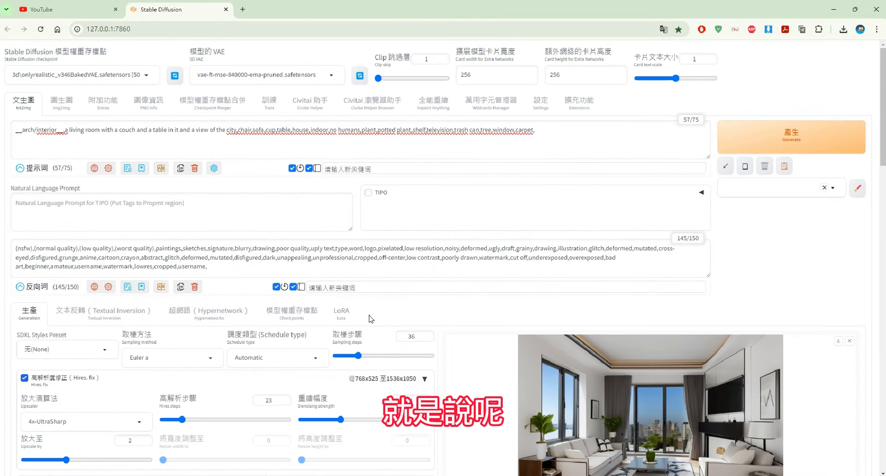
click(516, 103)
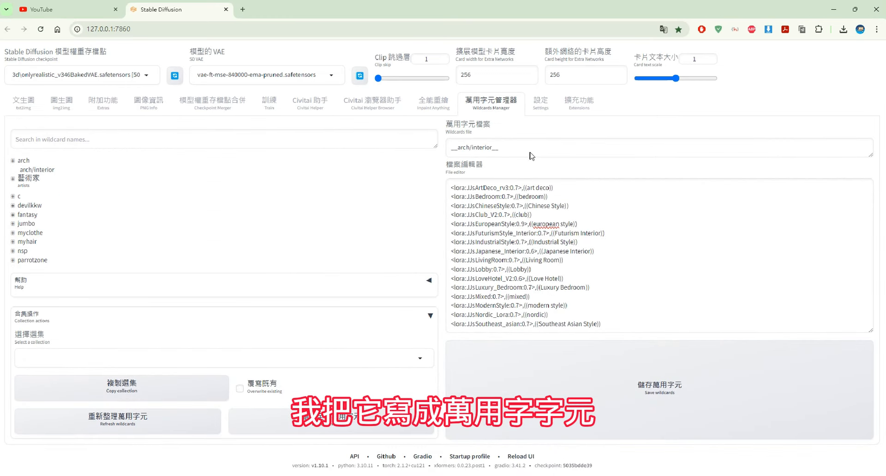
drag(517, 155, 444, 152)
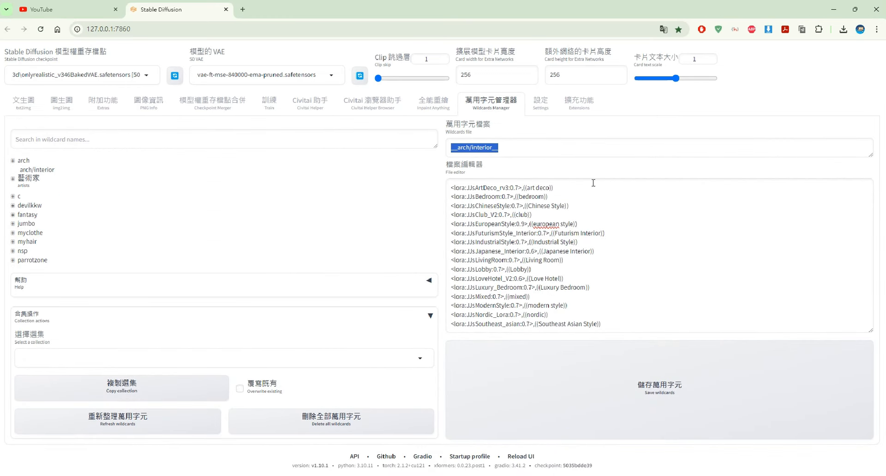
drag(572, 189, 440, 193)
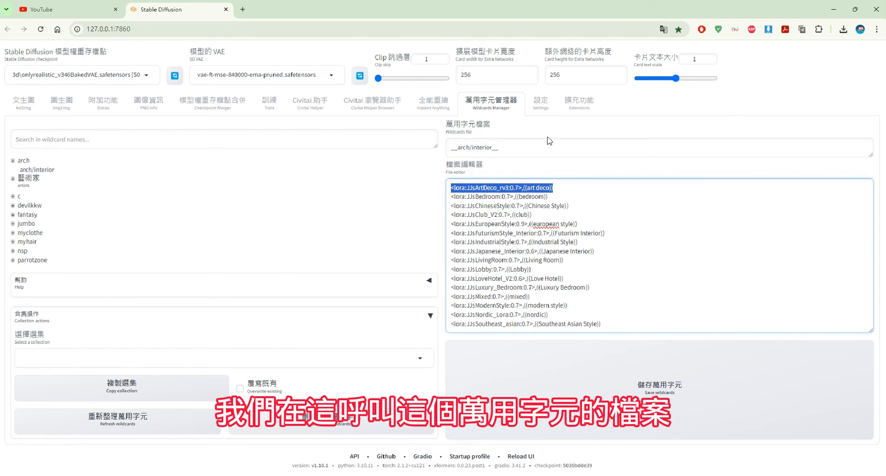
drag(535, 142, 444, 146)
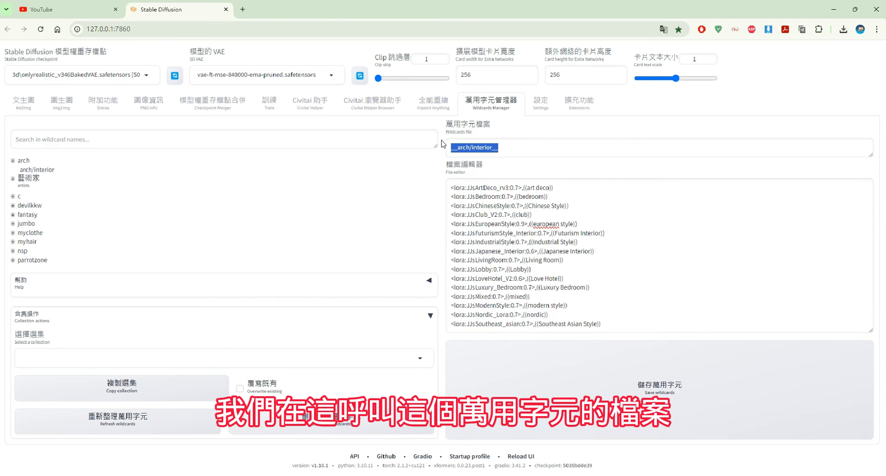
- Check the __arch/interior__ wildcard in the txt2img prompt, then review and collapse the Dynamic Prompts settings
click(24, 102)
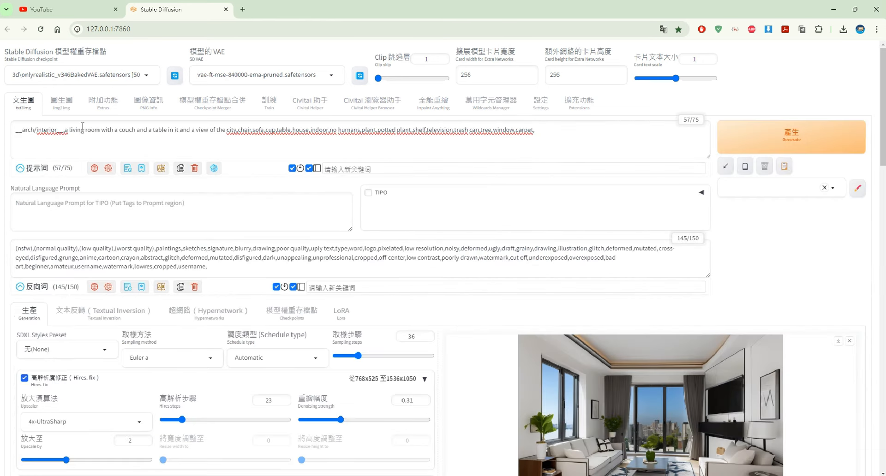
drag(66, 128, 1, 133)
scroll(75, 307, down, 10)
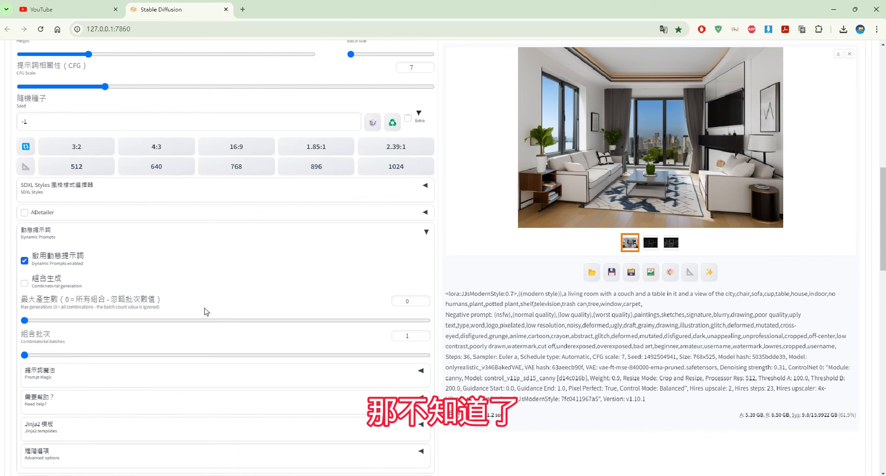
click(138, 232)
scroll(137, 272, down, 3)
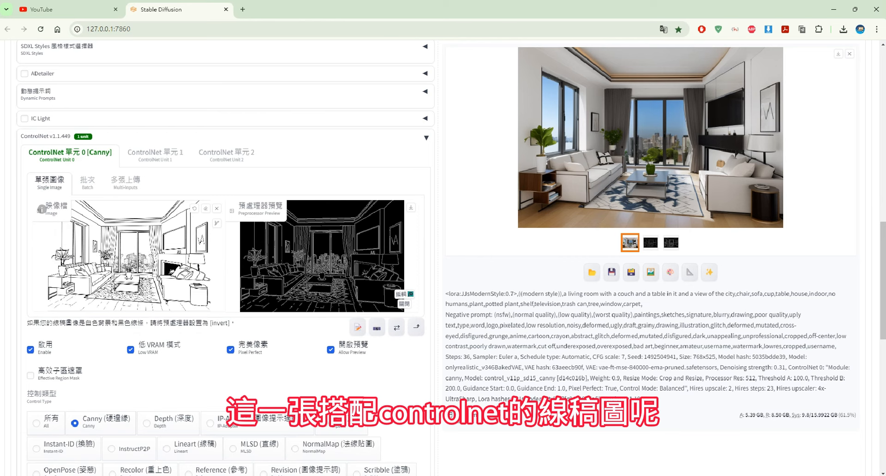
- Highlight the LoRA and style tags in the generated image's prompt and inspect the image at full size
drag(565, 296, 448, 296)
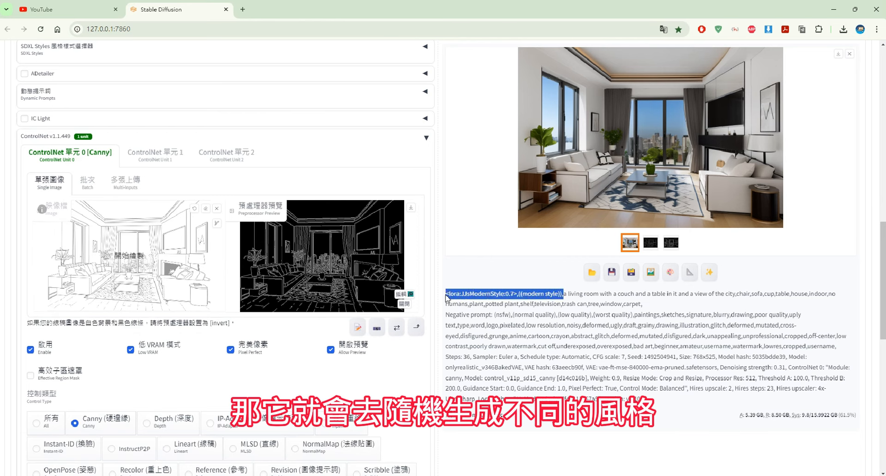
click(682, 203)
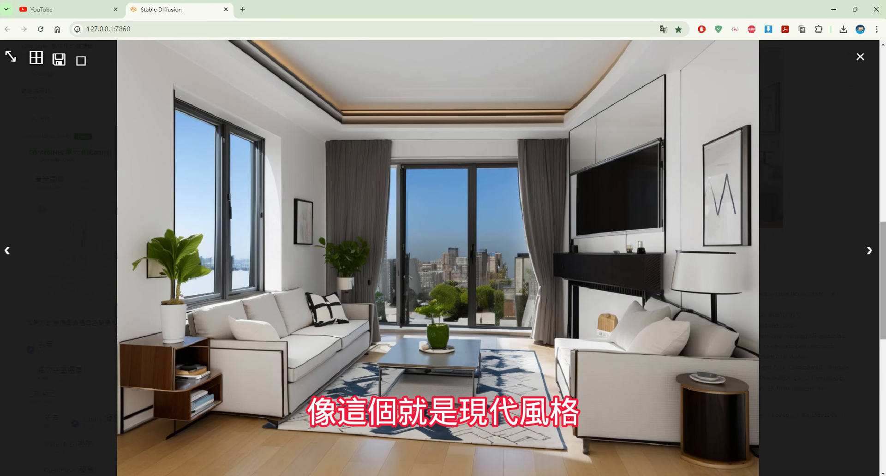
click(859, 58)
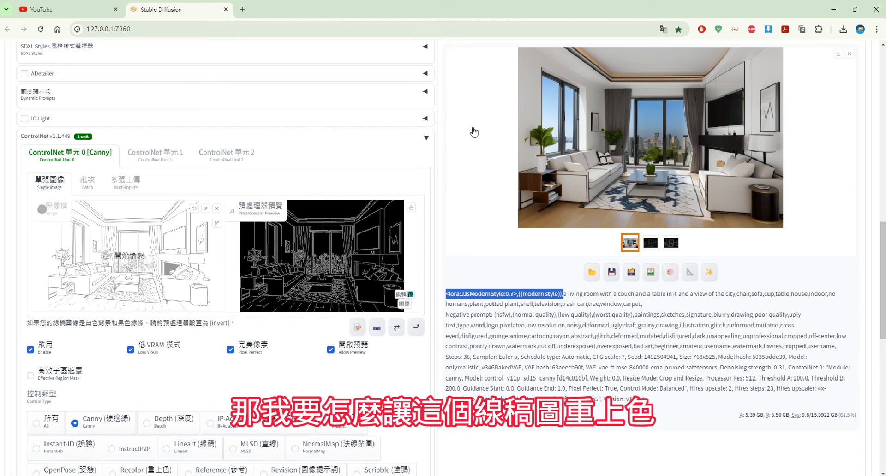
- Review the line drawing and its prompt in img2img, then return to txt2img and highlight the whole positive prompt
scroll(458, 168, up, 4)
scroll(459, 168, down, 3)
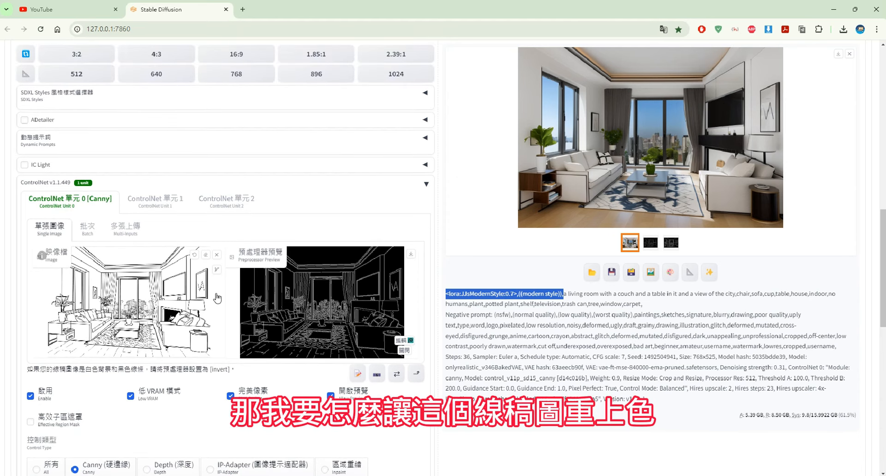
scroll(217, 299, up, 6)
scroll(218, 298, up, 7)
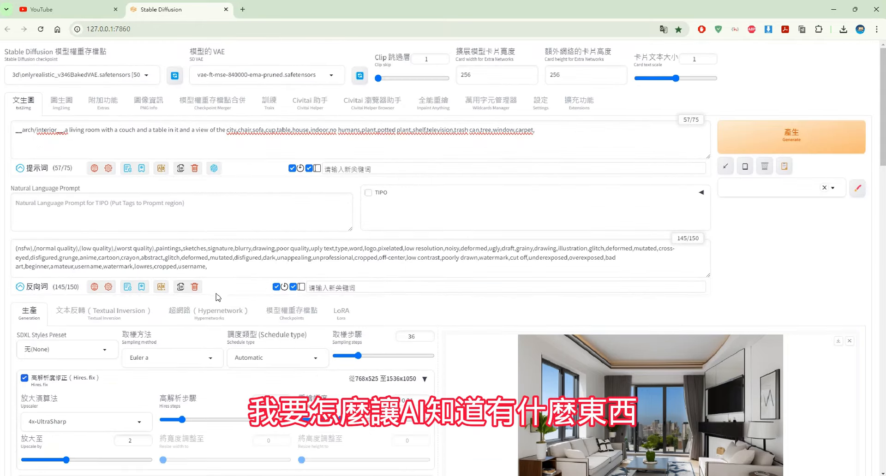
click(67, 105)
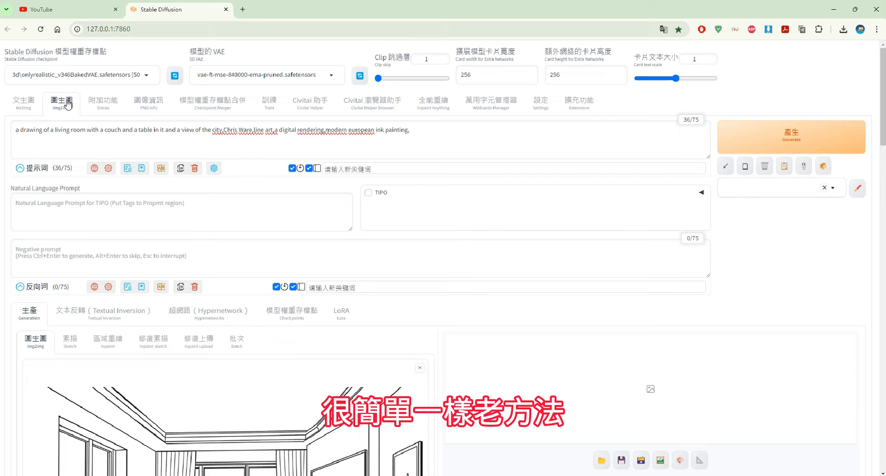
scroll(179, 157, down, 5)
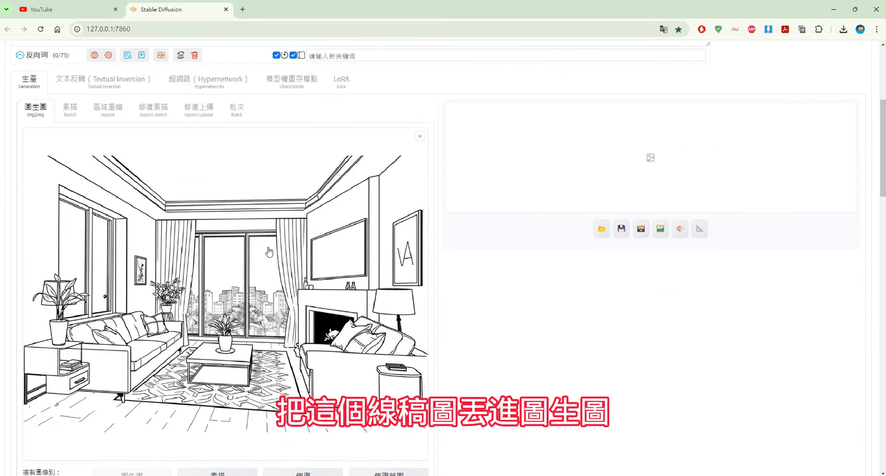
scroll(233, 274, up, 5)
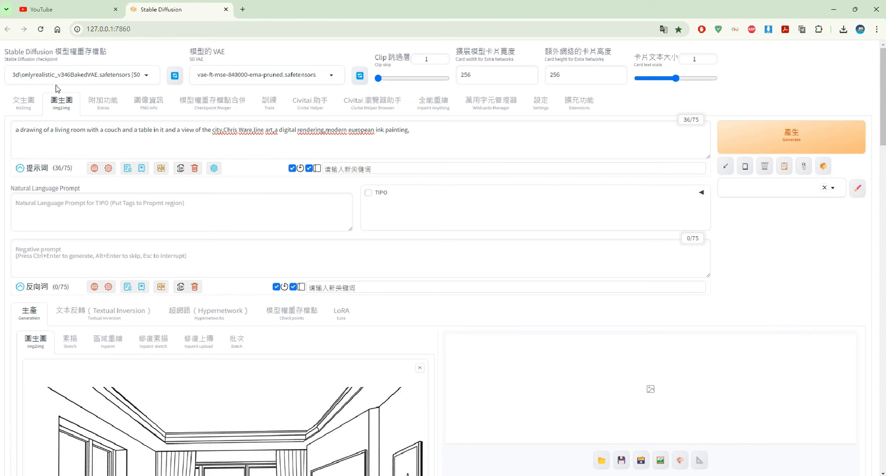
click(29, 104)
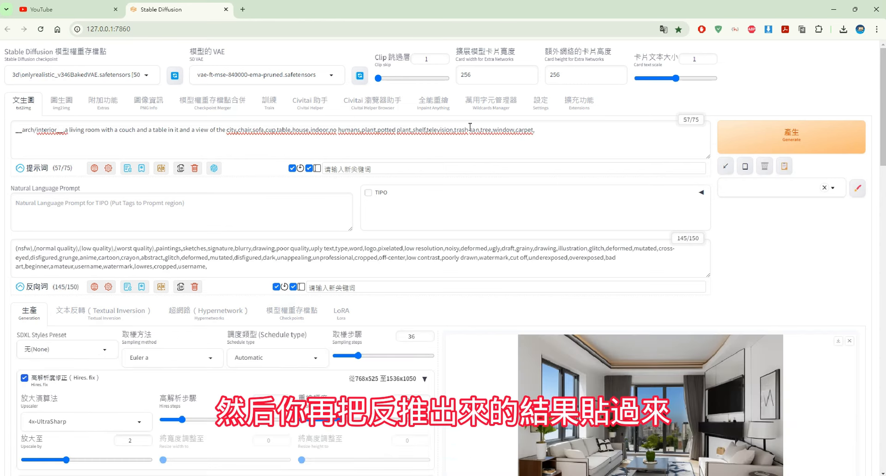
drag(560, 127, 6, 125)
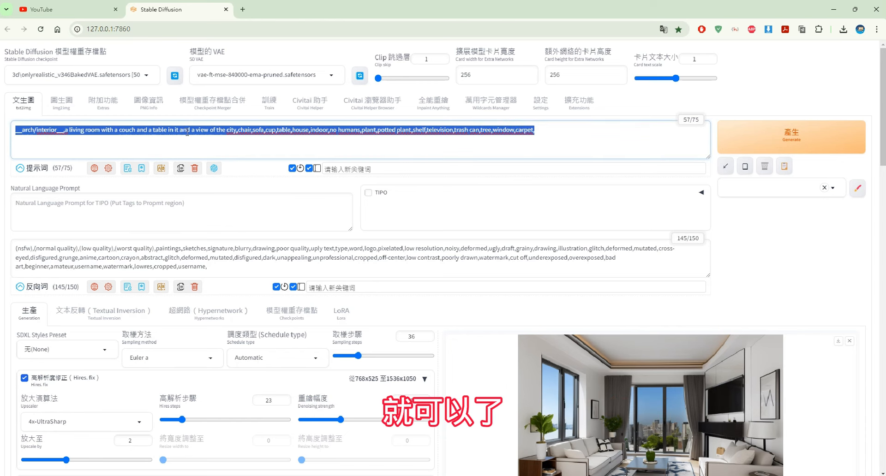
- Load the line drawing 0.jpg from the Downloads folder into the image input of ControlNet unit 0
scroll(351, 175, down, 12)
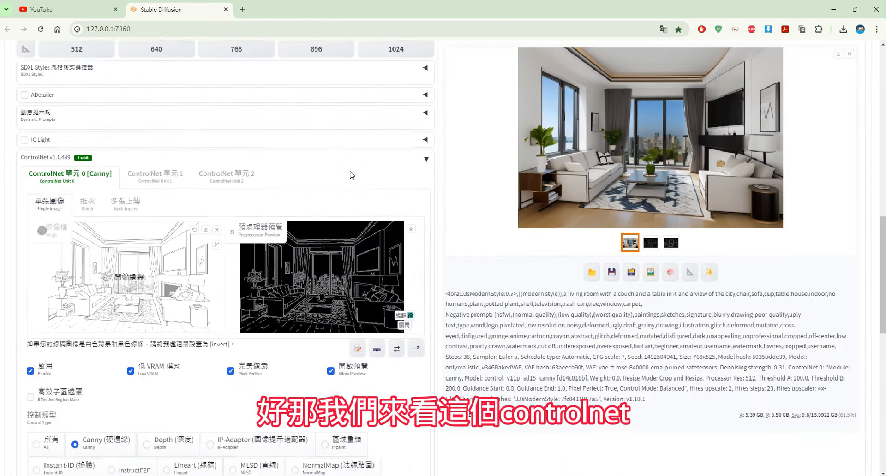
scroll(352, 175, down, 1)
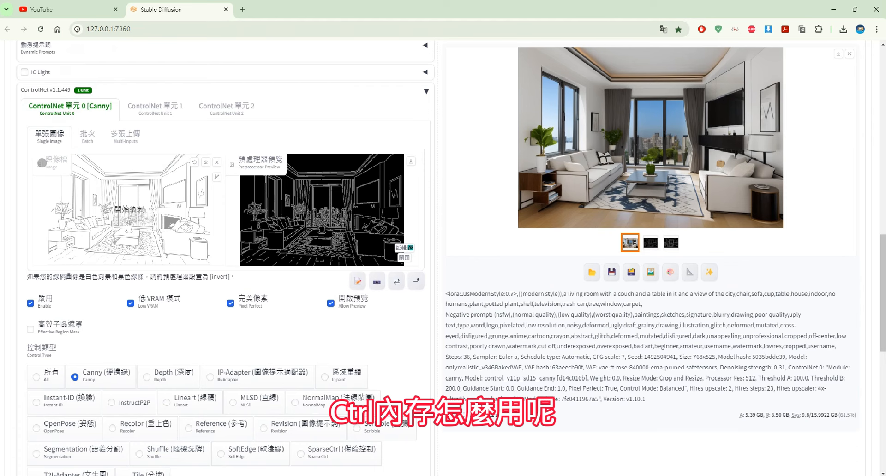
click(195, 475)
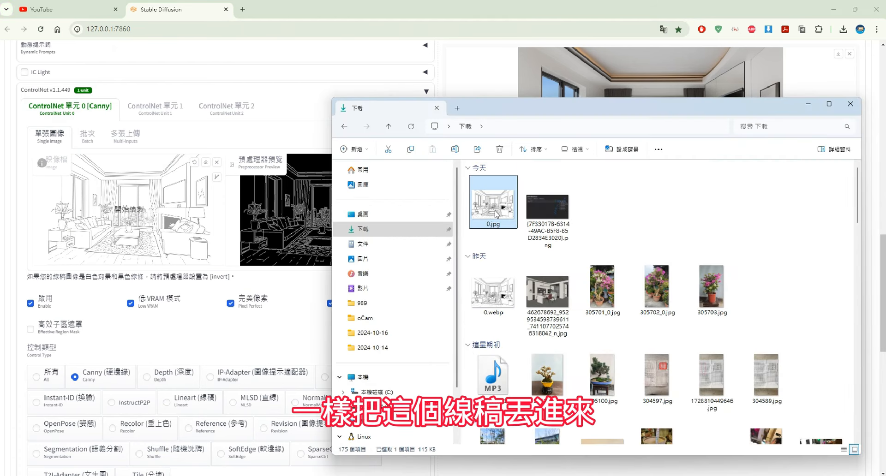
drag(496, 213, 203, 212)
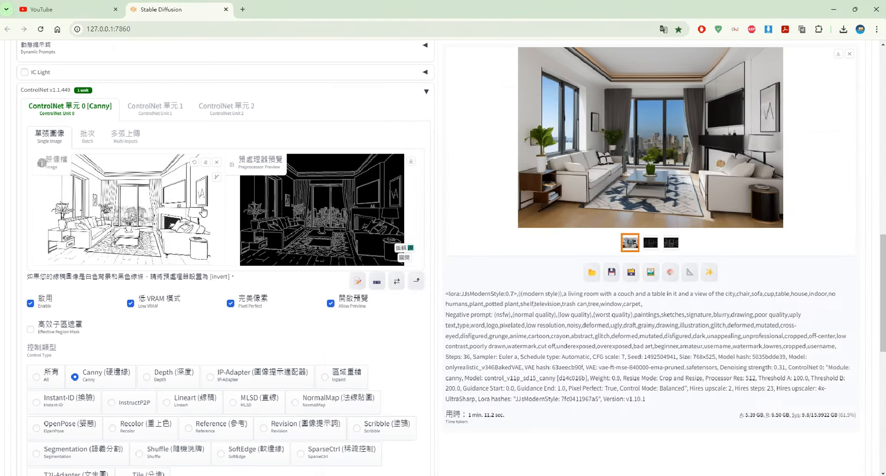
scroll(266, 308, down, 2)
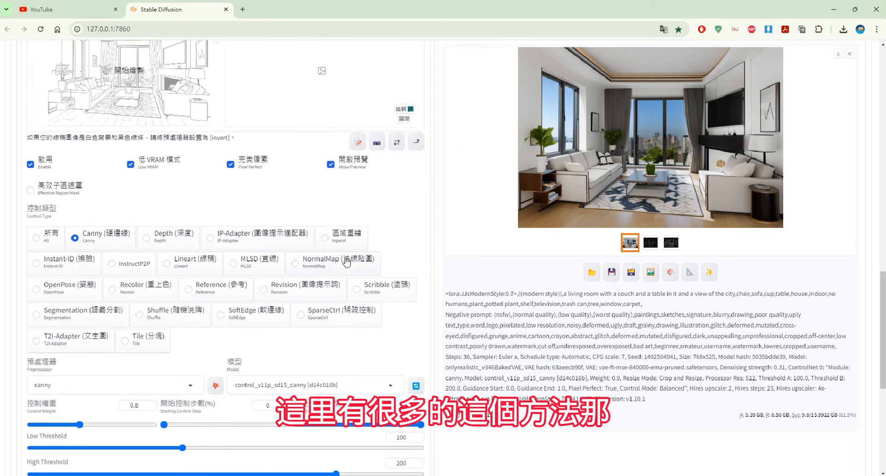
scroll(189, 281, up, 1)
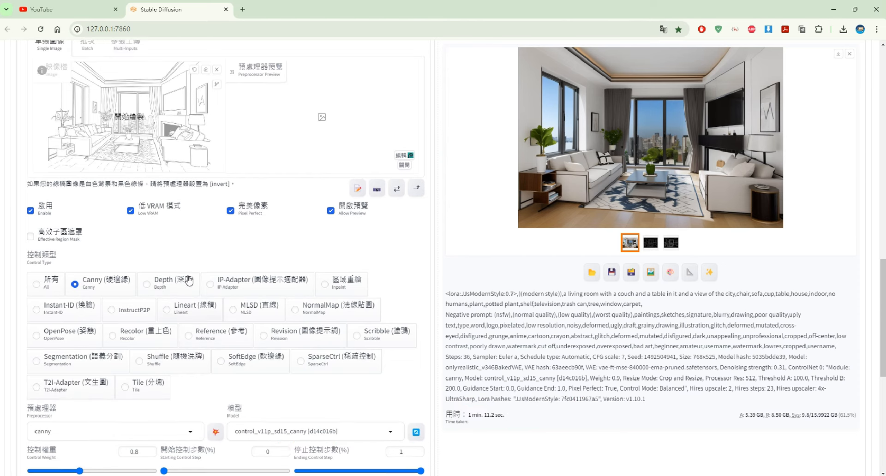
- Run the canny preprocessor preview on the line drawing in ControlNet unit 0
scroll(188, 280, up, 1)
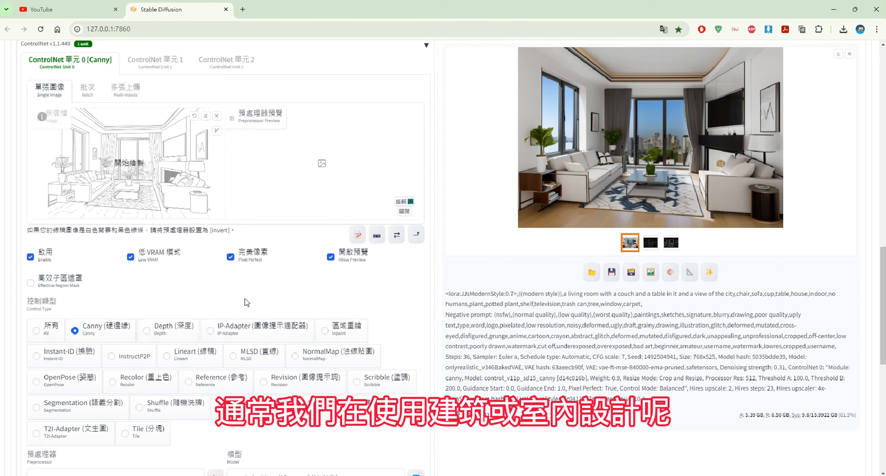
scroll(246, 302, down, 1)
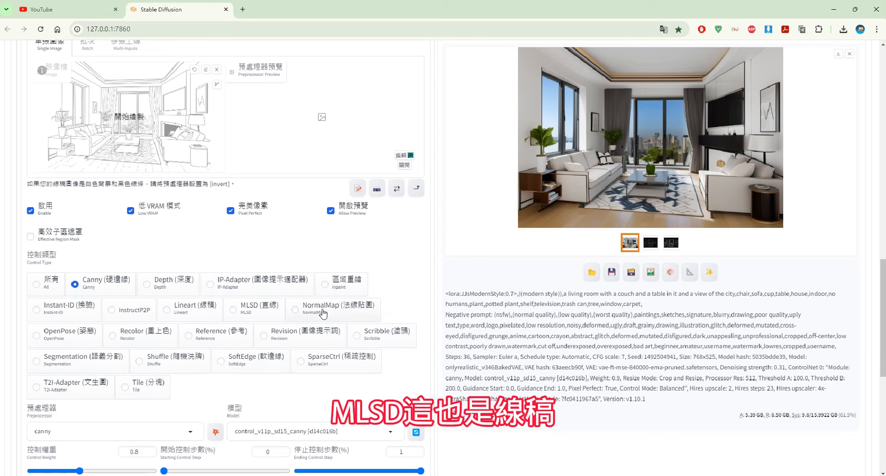
click(217, 431)
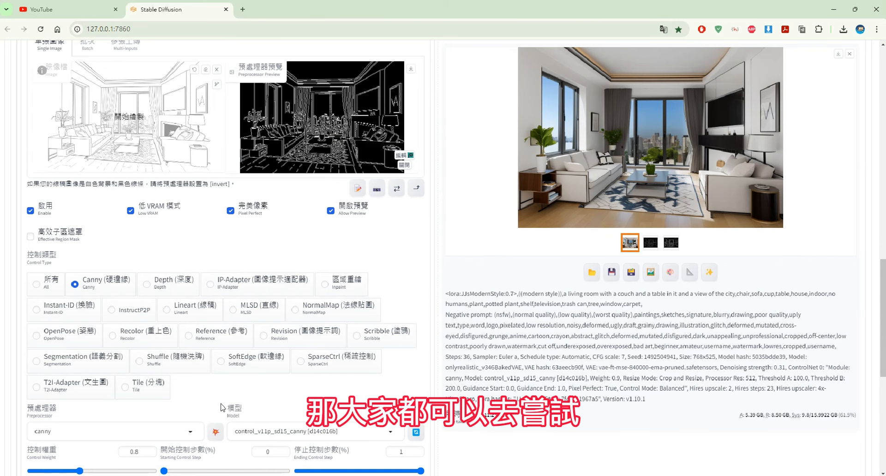
click(217, 430)
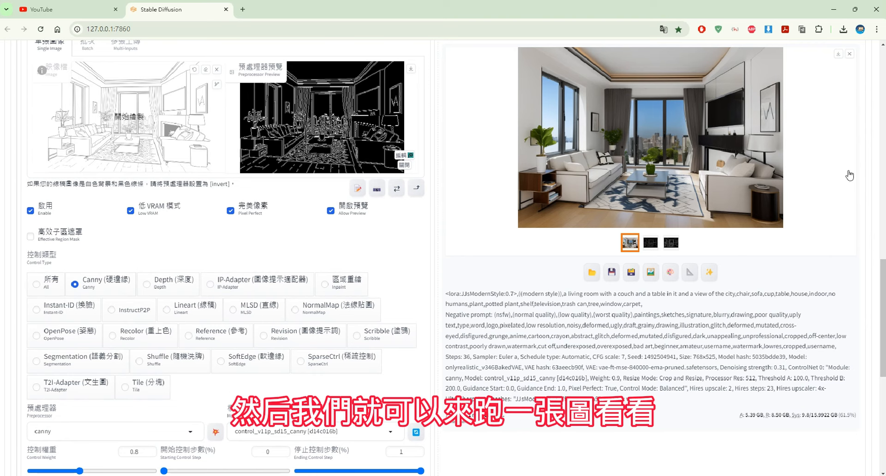
- Generate an image in txt2img from the wildcard prompt with the Canny ControlNet unit enabled
scroll(876, 69, up, 15)
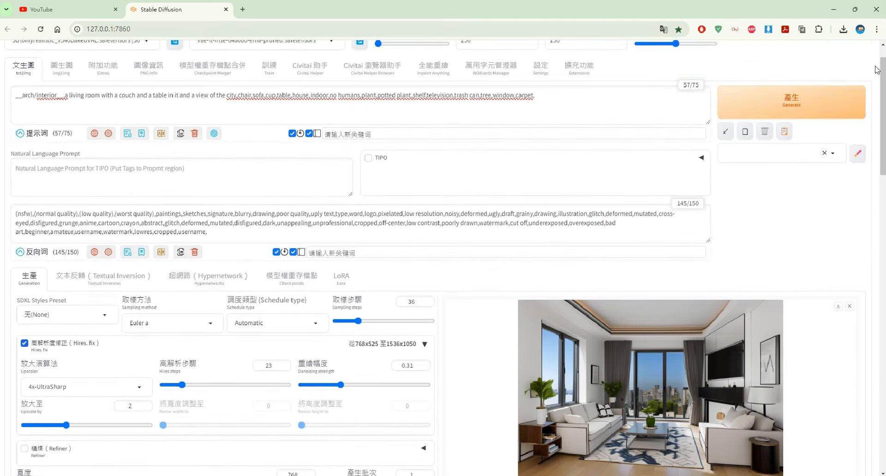
click(822, 104)
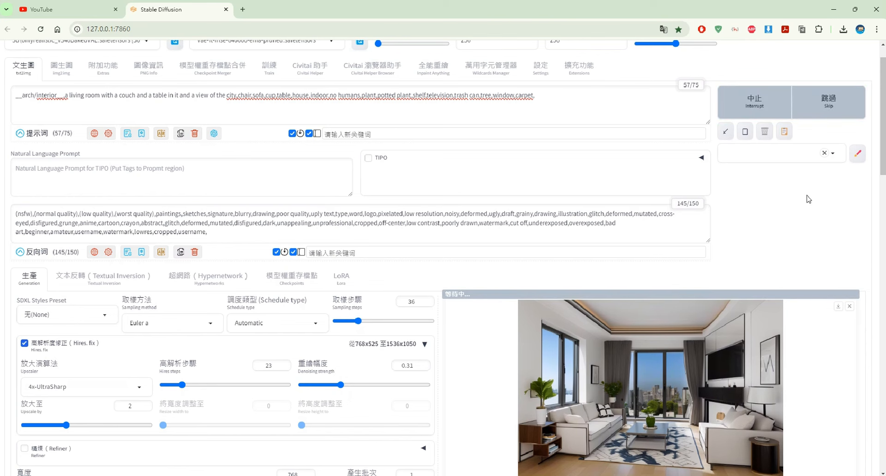
scroll(808, 199, up, 1)
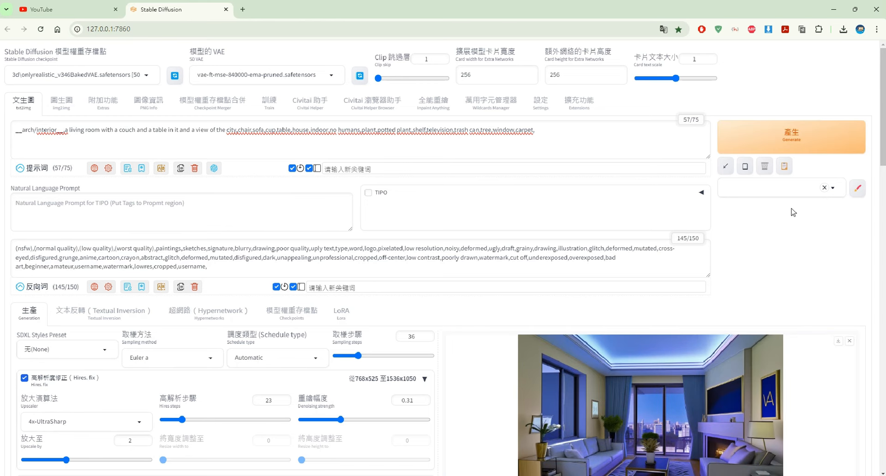
- Highlight the LoRA and style tags in the new image's prompt and inspect the image at full size
scroll(792, 212, down, 2)
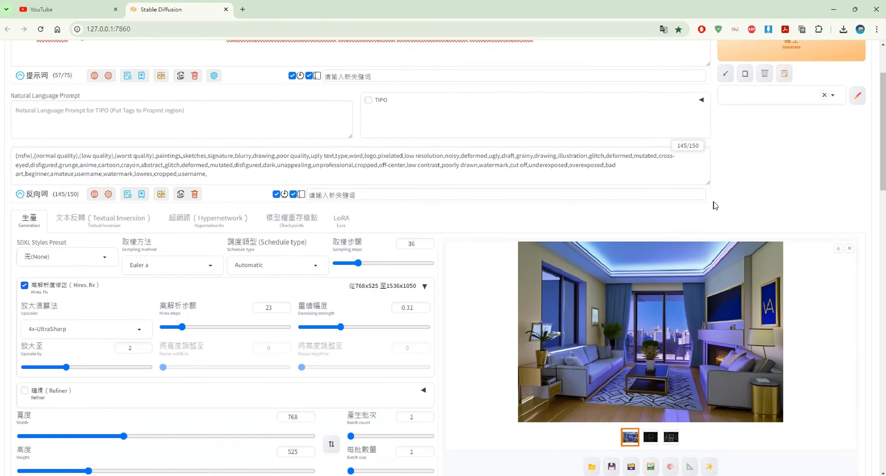
scroll(595, 238, down, 3)
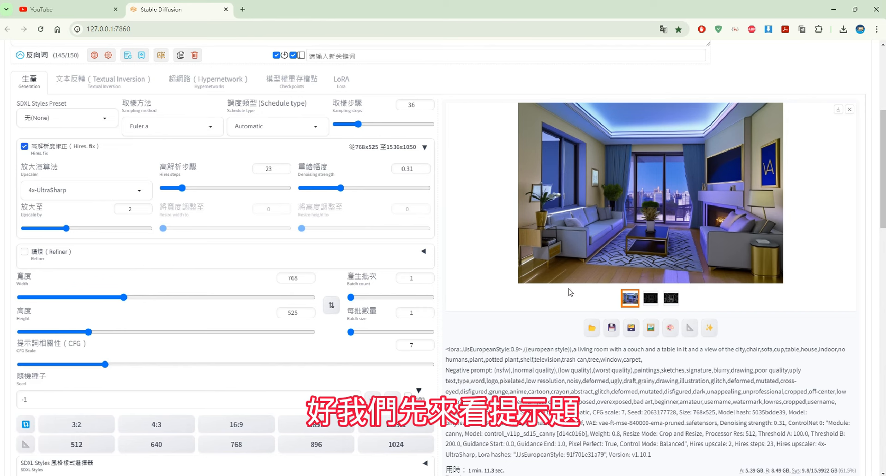
drag(446, 349, 570, 349)
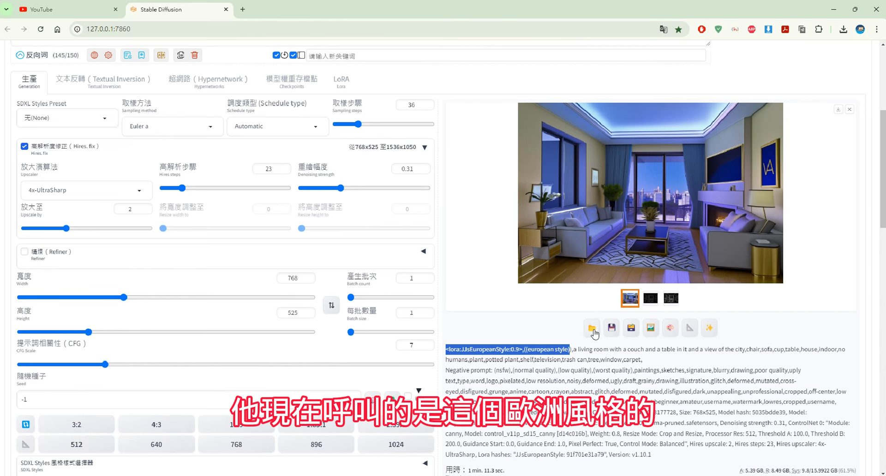
click(632, 187)
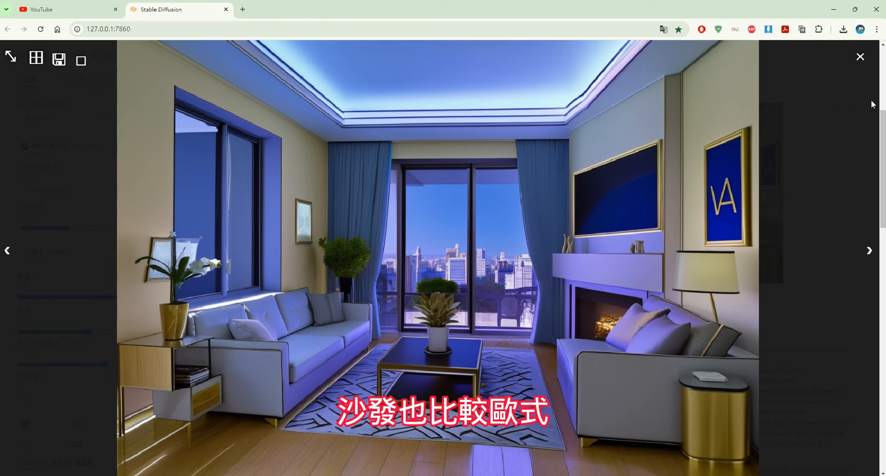
click(860, 57)
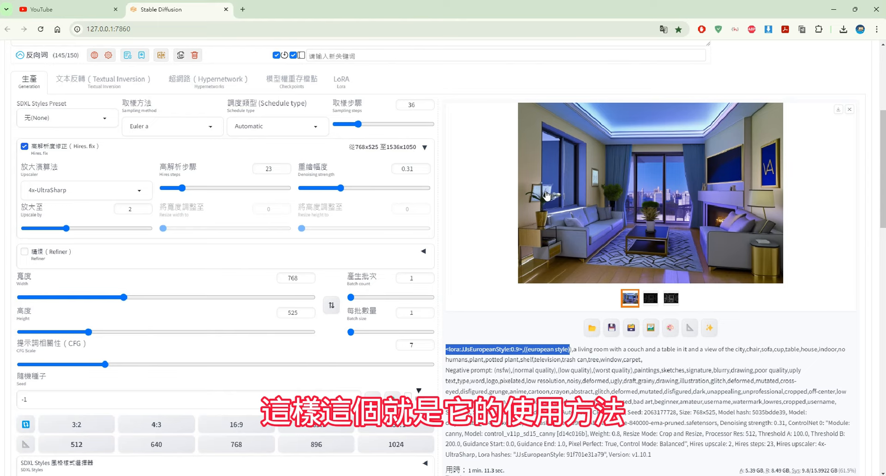
scroll(546, 197, up, 1)
click(348, 138)
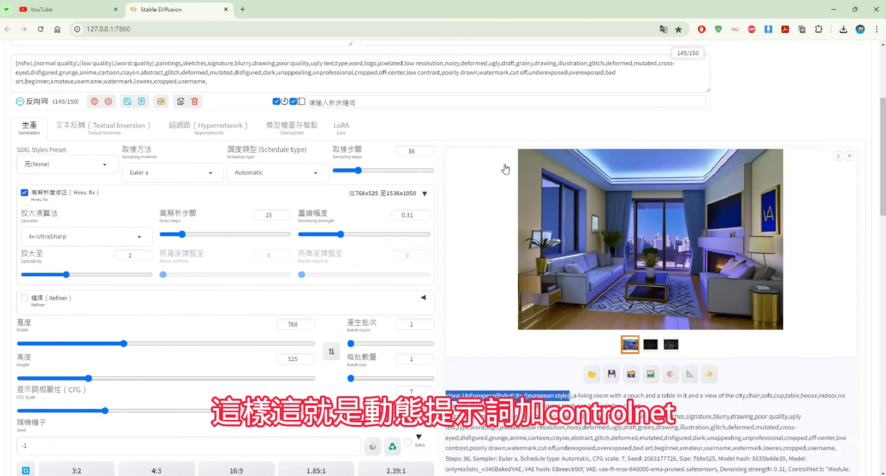
scroll(497, 175, up, 2)
scroll(493, 185, down, 4)
scroll(493, 193, up, 1)
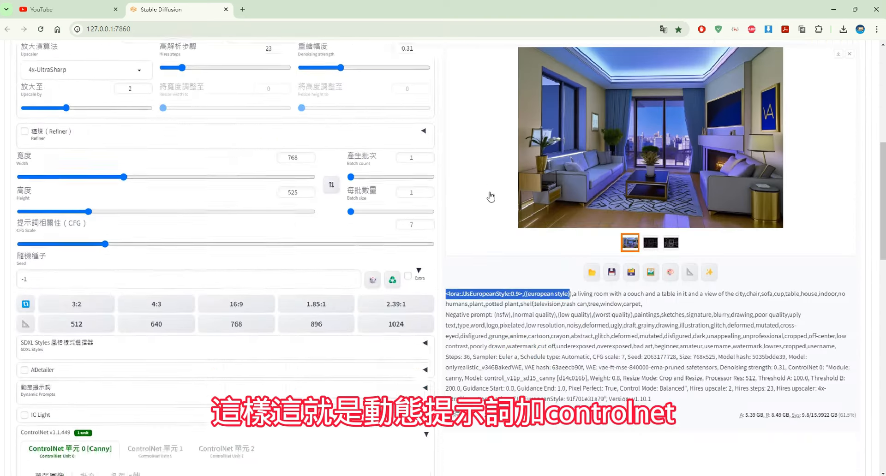
scroll(492, 193, down, 4)
scroll(489, 191, up, 9)
scroll(697, 234, up, 2)
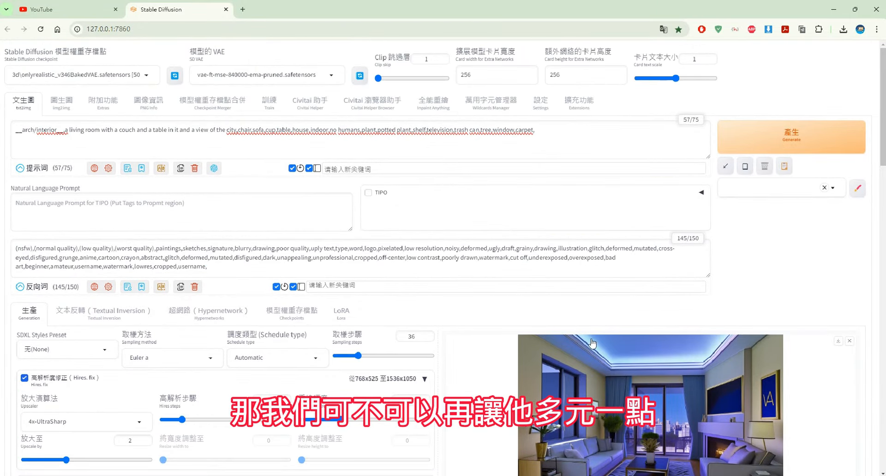
- Enable TIPO for txt2img and expand its settings
scroll(593, 368, down, 2)
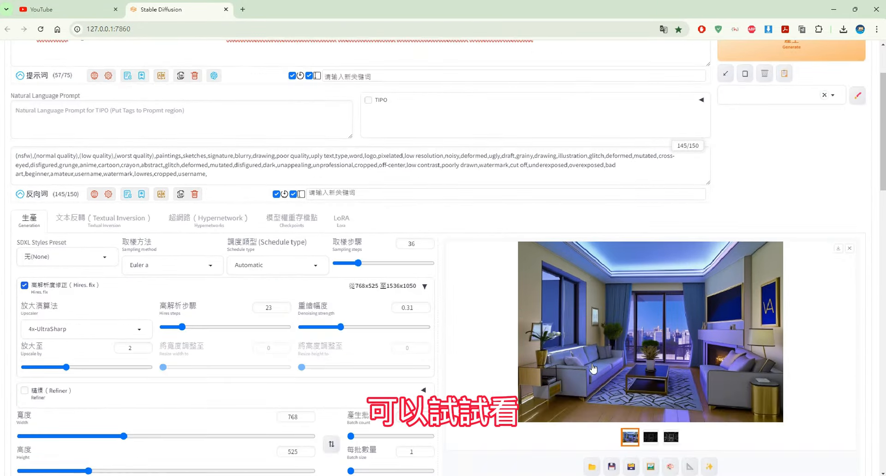
scroll(627, 312, up, 1)
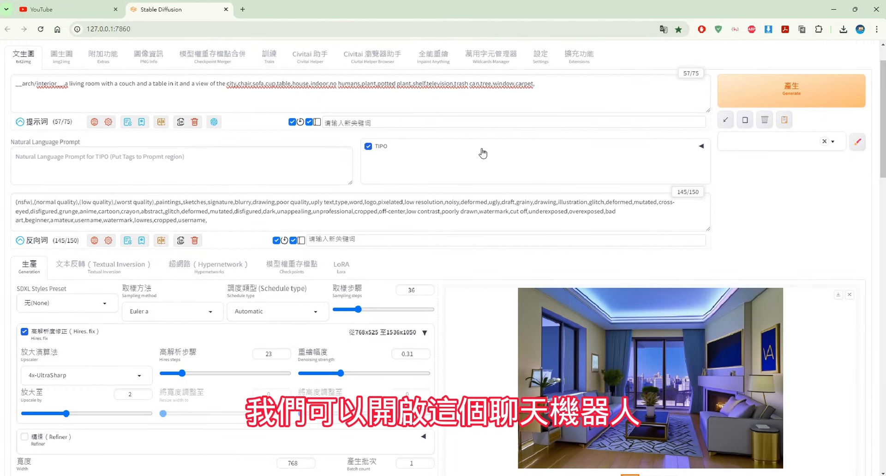
click(549, 153)
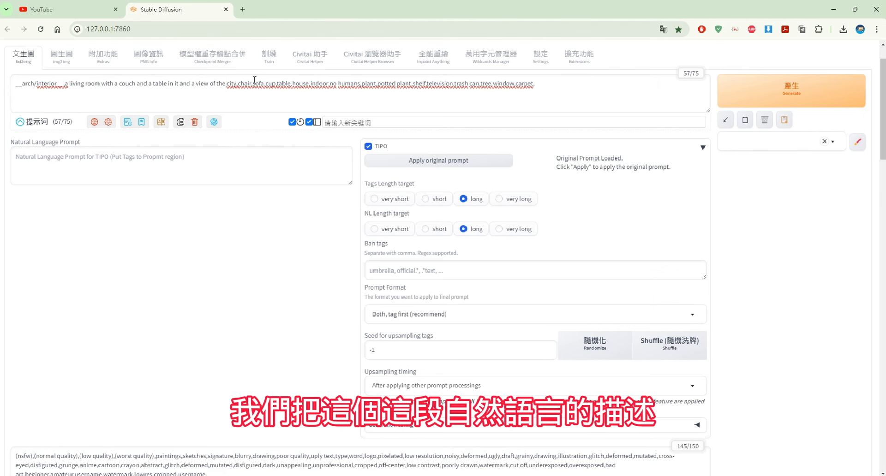
drag(253, 84, 82, 84)
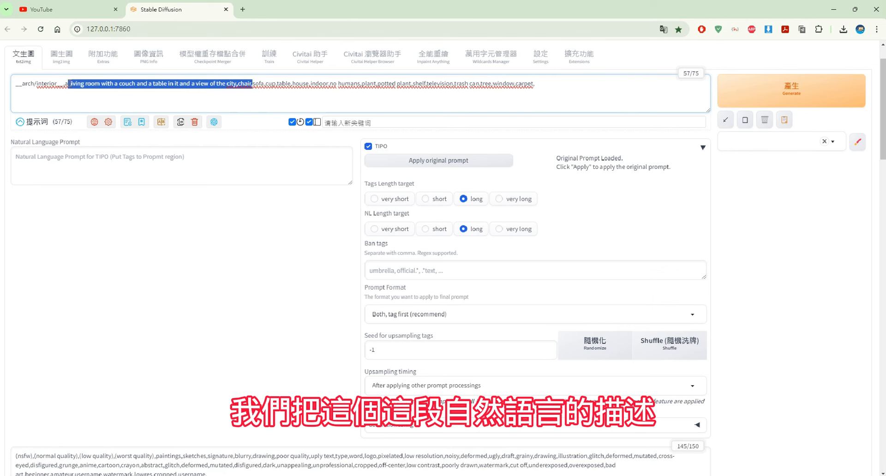
right_click(92, 84)
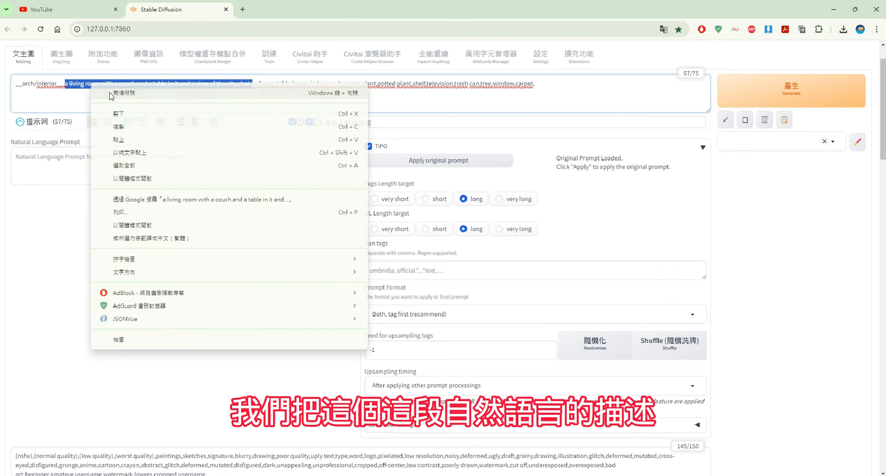
click(190, 84)
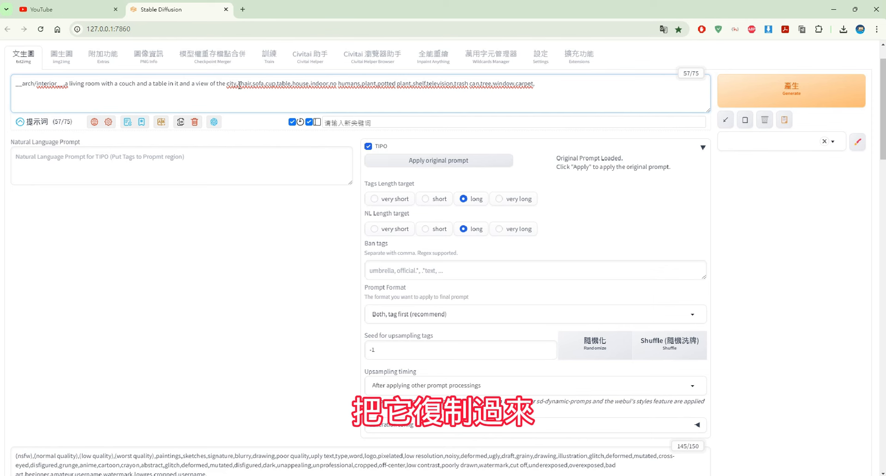
- Move "a living room with a couch and a table in it and a view of the city," from the positive prompt into the Natural Language Prompt
drag(239, 85, 66, 85)
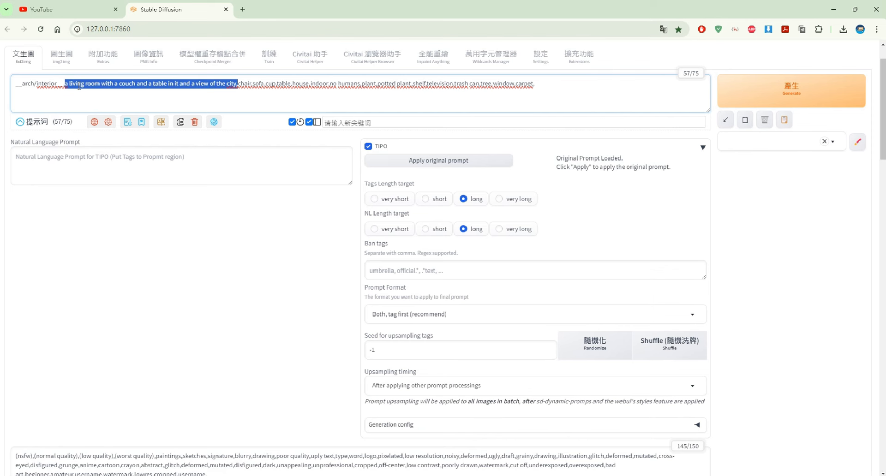
right_click(79, 86)
click(116, 118)
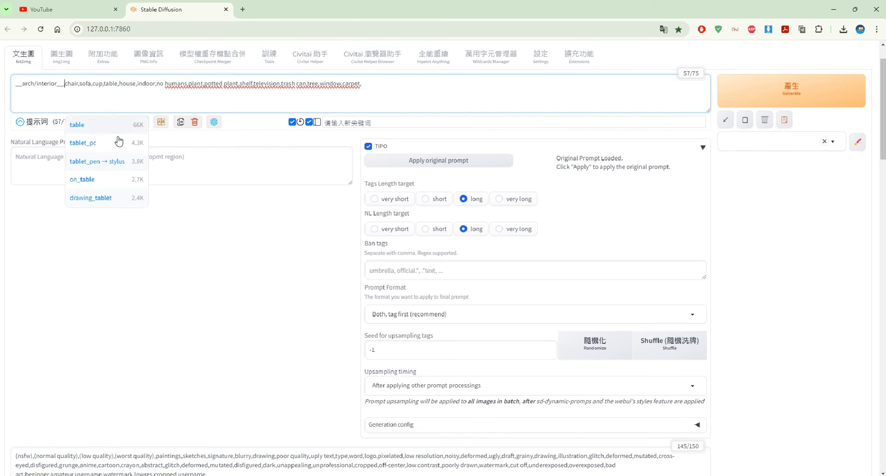
click(220, 152)
right_click(231, 157)
click(263, 245)
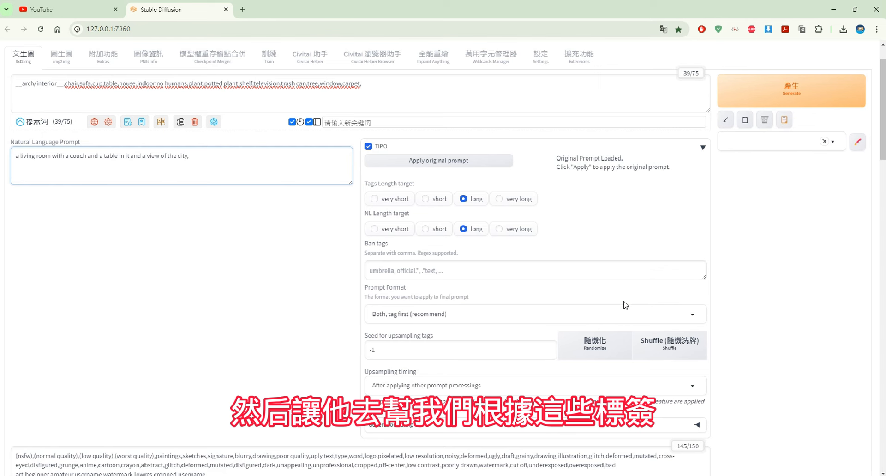
- Review the remaining tags in the positive prompt and highlight the sentence in the Natural Language Prompt
drag(412, 85, 239, 111)
click(204, 157)
drag(204, 157, 12, 154)
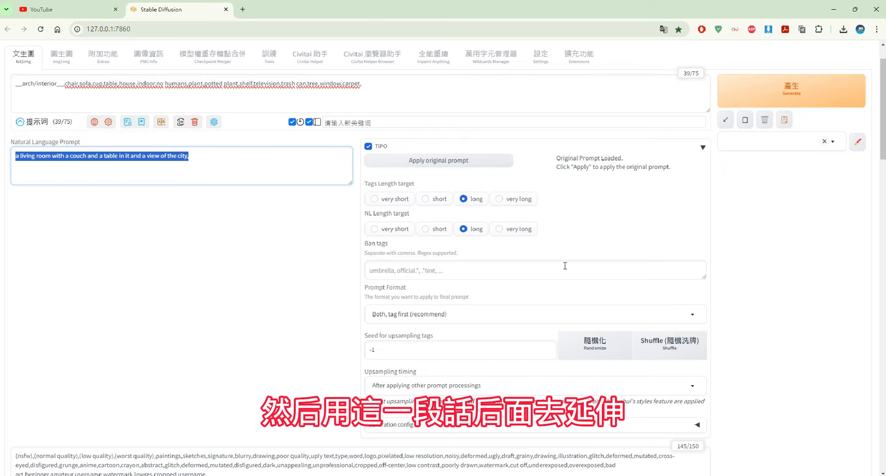
- Set the control weight of ControlNet unit 0 to 0.75 and generate a new image
scroll(538, 320, down, 8)
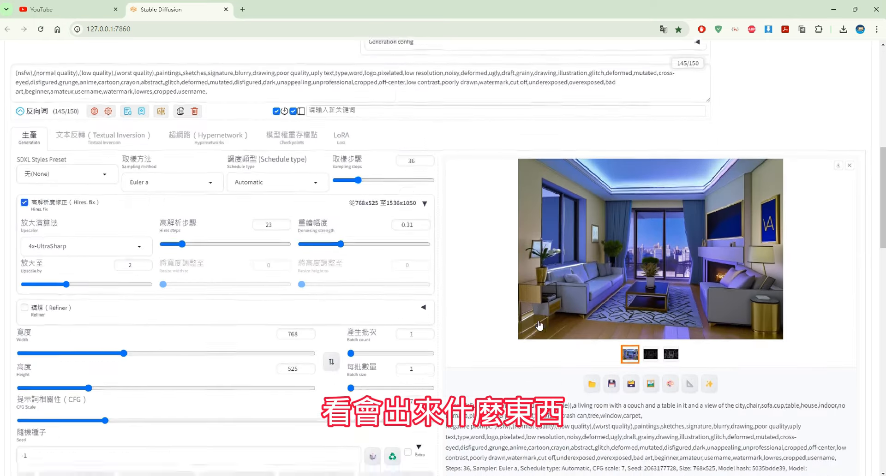
scroll(538, 326, down, 10)
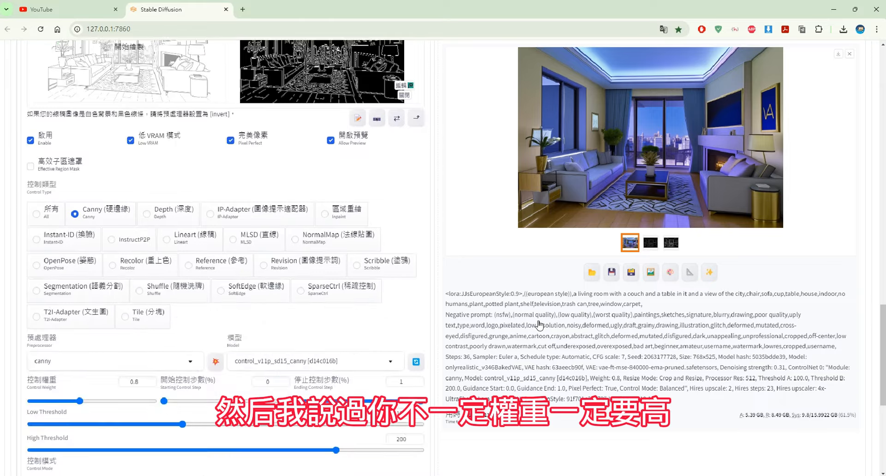
scroll(538, 325, down, 2)
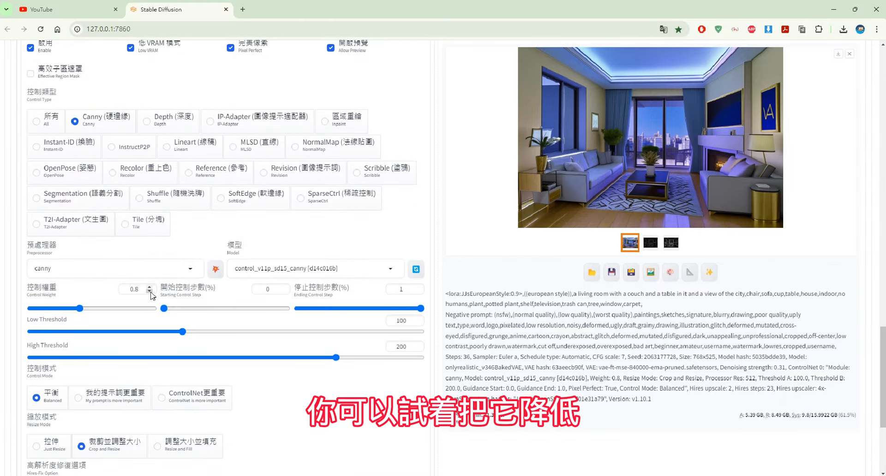
click(150, 292)
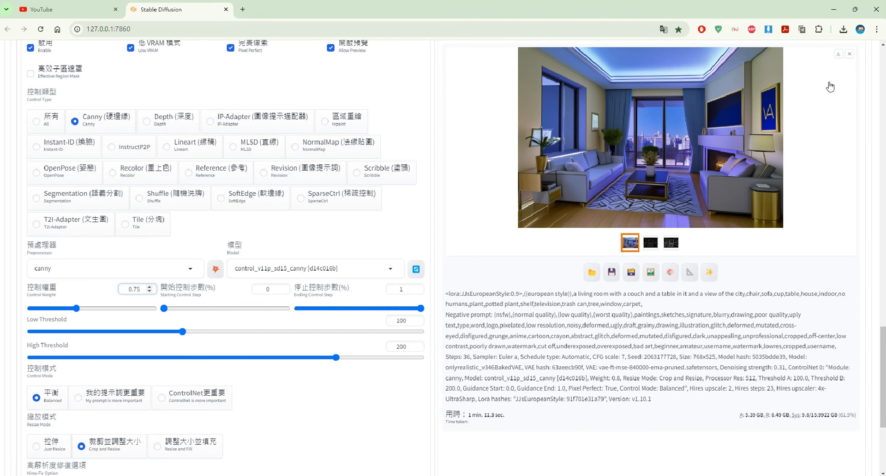
drag(882, 378, 883, 224)
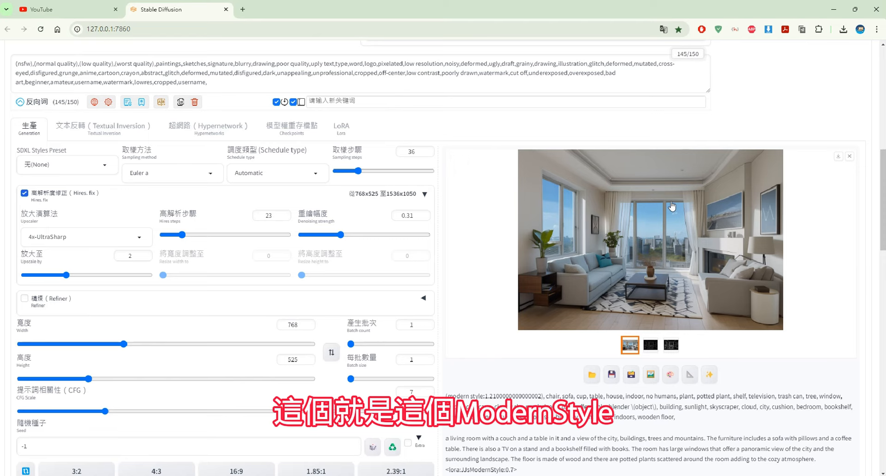
- Highlight the LoRA tag in the TIPO-generated prompt and inspect the resulting living room image at full size
scroll(671, 210, down, 1)
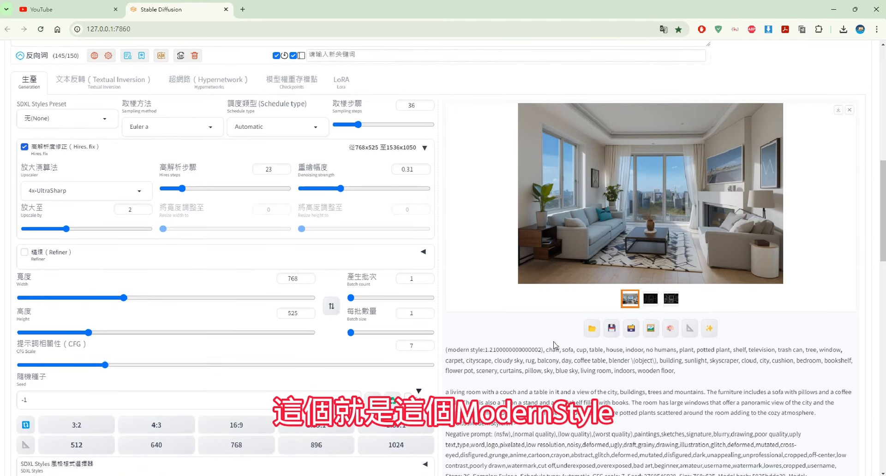
drag(529, 423, 448, 423)
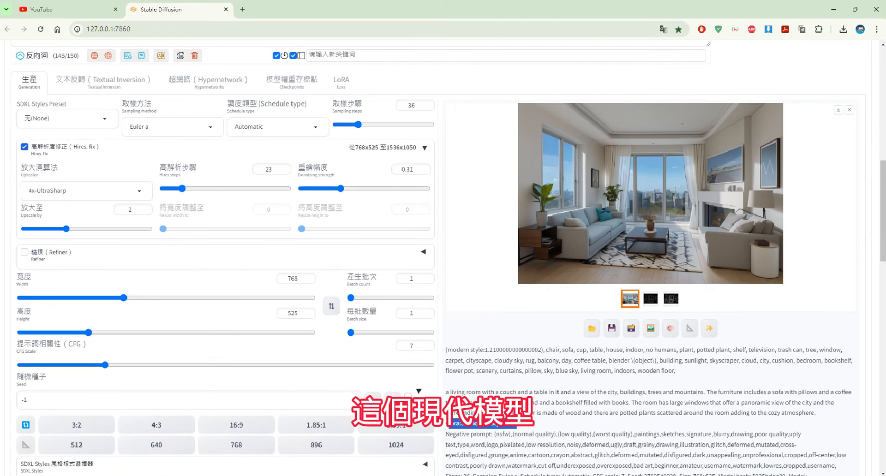
click(693, 202)
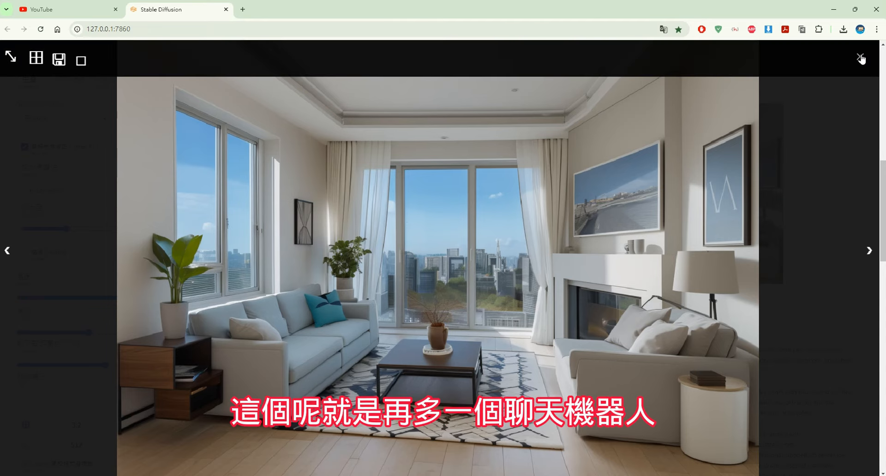
click(860, 58)
- Review the extended room description that TIPO wrote in the generated image's prompt
scroll(535, 131, up, 4)
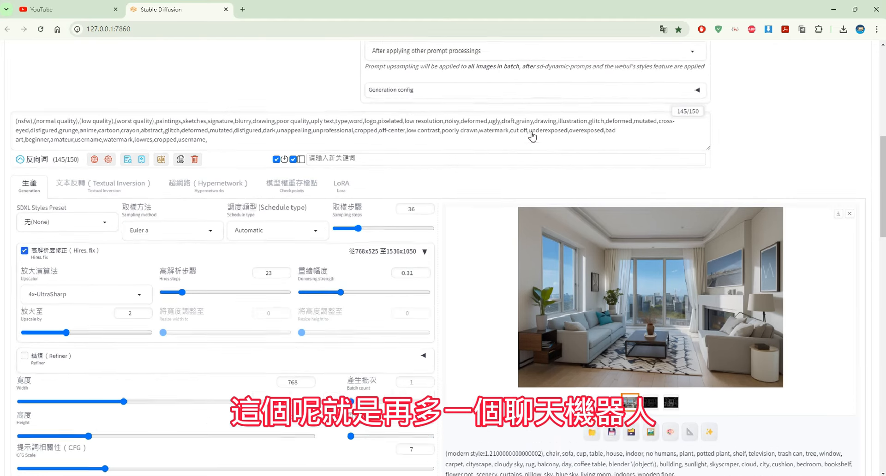
scroll(535, 132, down, 4)
scroll(604, 172, down, 2)
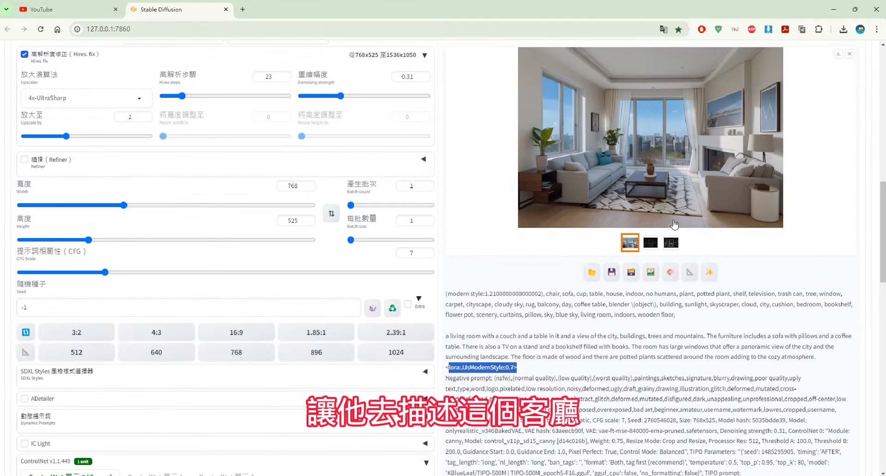
- Translate the natural-language room description in the generated image's prompt into Traditional Chinese, read it and dismiss the translation
drag(835, 361, 451, 337)
right_click(496, 339)
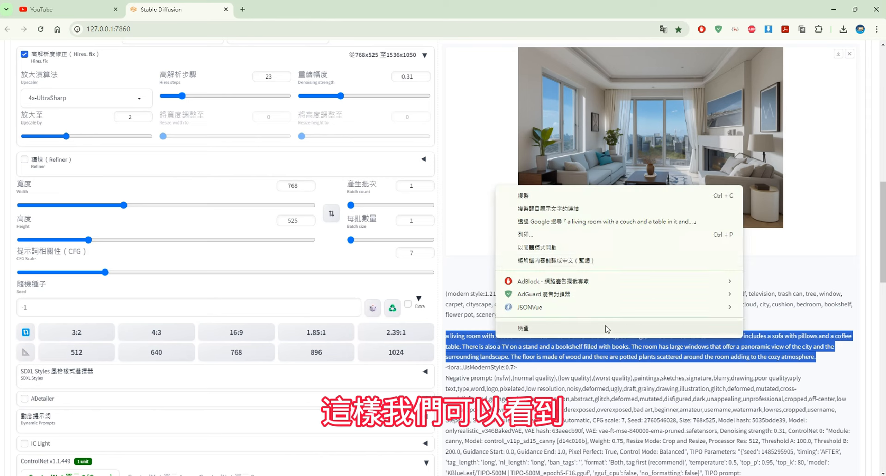
click(607, 265)
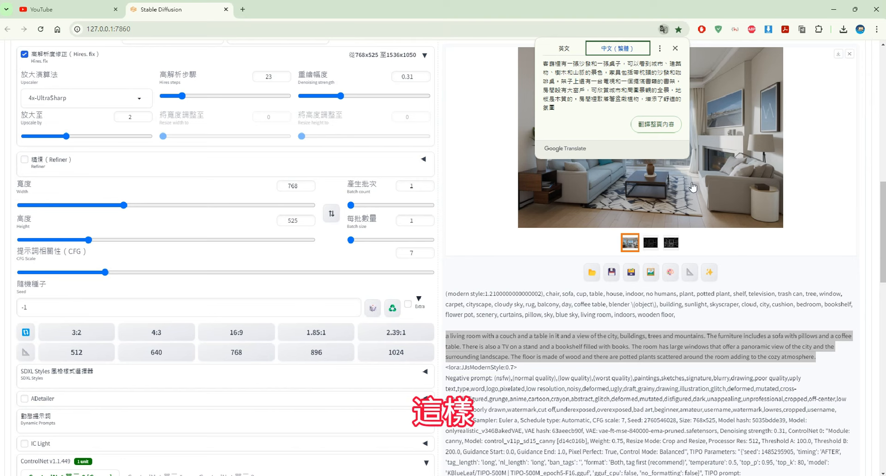
click(778, 244)
- Review the wildcard prompt, the TIPO settings and the line drawing with its Canny preview in ControlNet unit 0
scroll(774, 243, down, 3)
scroll(774, 244, up, 6)
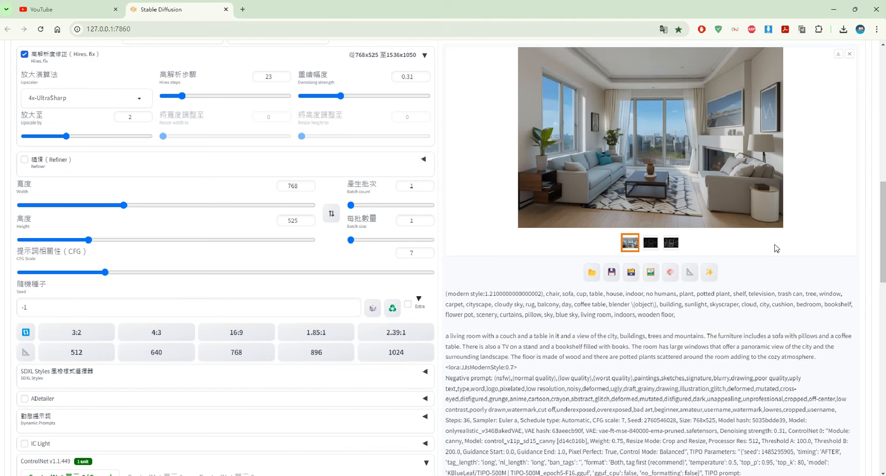
scroll(774, 244, up, 5)
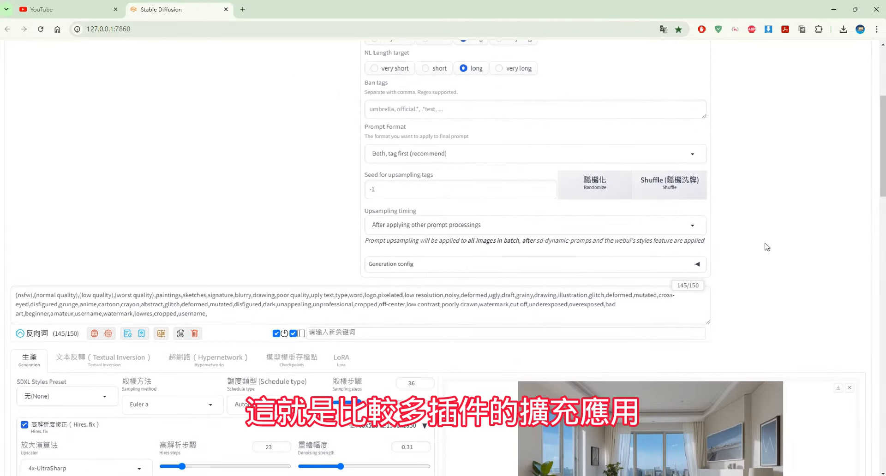
scroll(348, 163, up, 4)
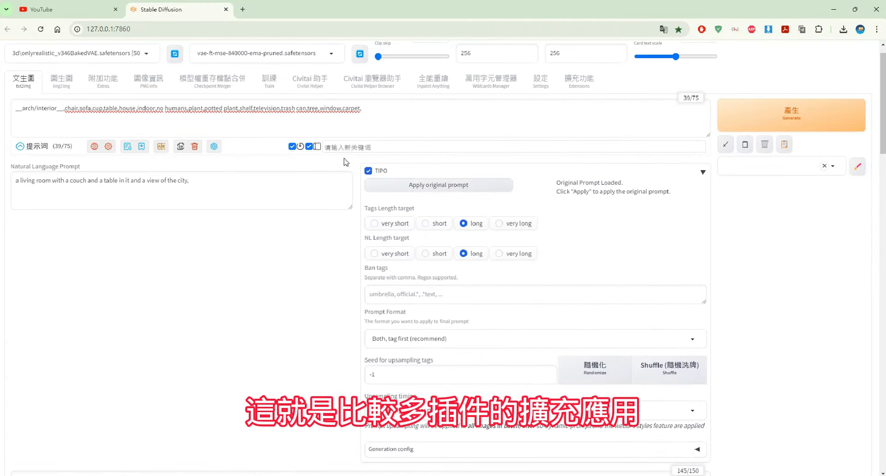
scroll(344, 161, down, 20)
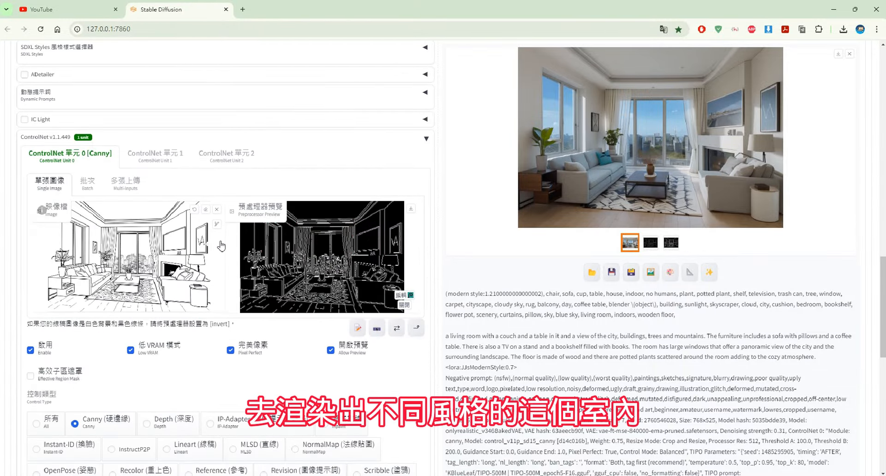
scroll(735, 197, up, 15)
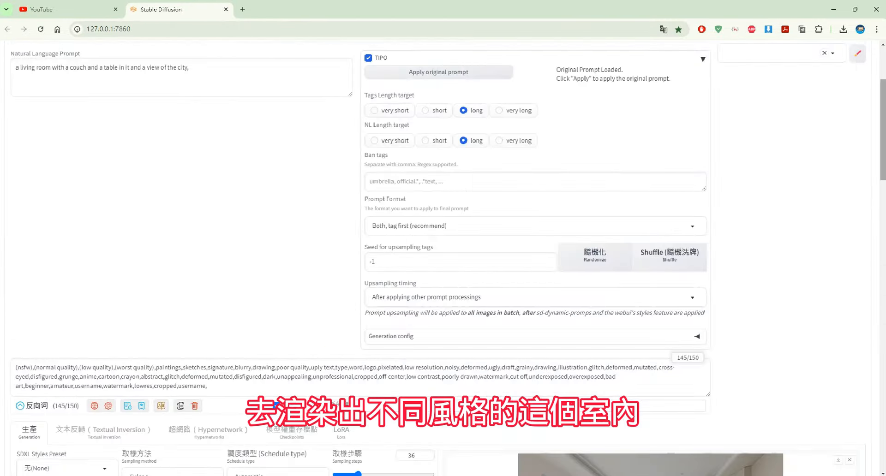
- Open the LoRA collection and look through the SD1.5 interior design style models
scroll(645, 217, down, 4)
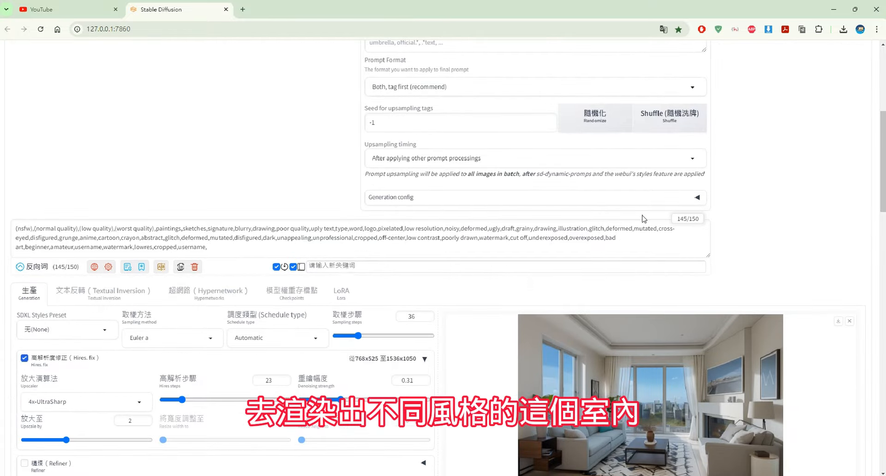
click(342, 294)
scroll(282, 330, down, 8)
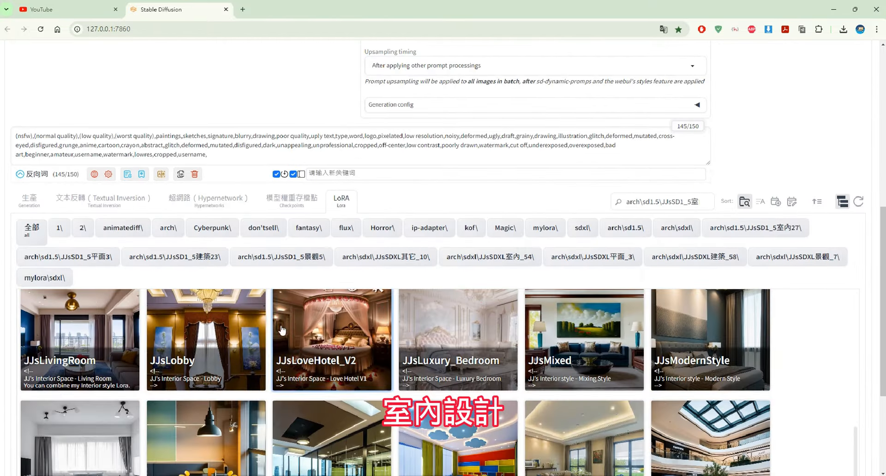